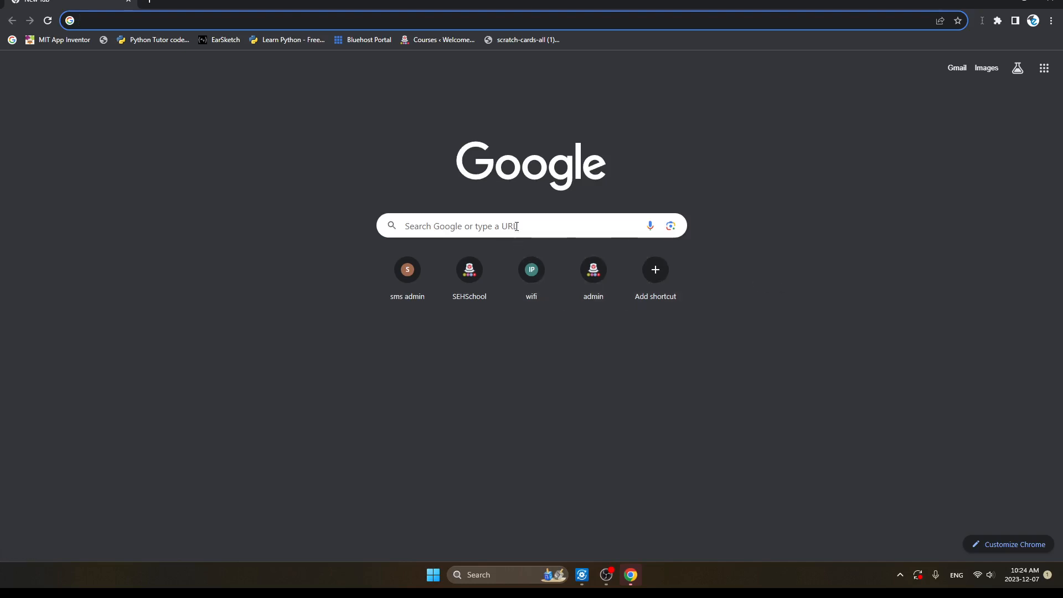
# - Search Google for 'teachable machine' and open the official Teachable Machine site
pyautogui.click(517, 226)
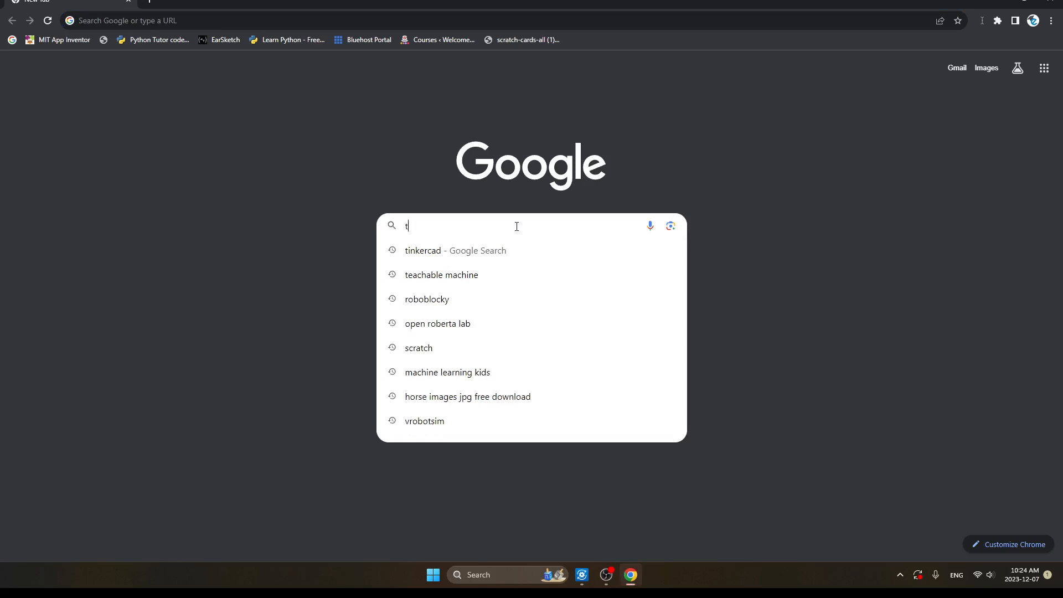
pyautogui.write('teachable ma')
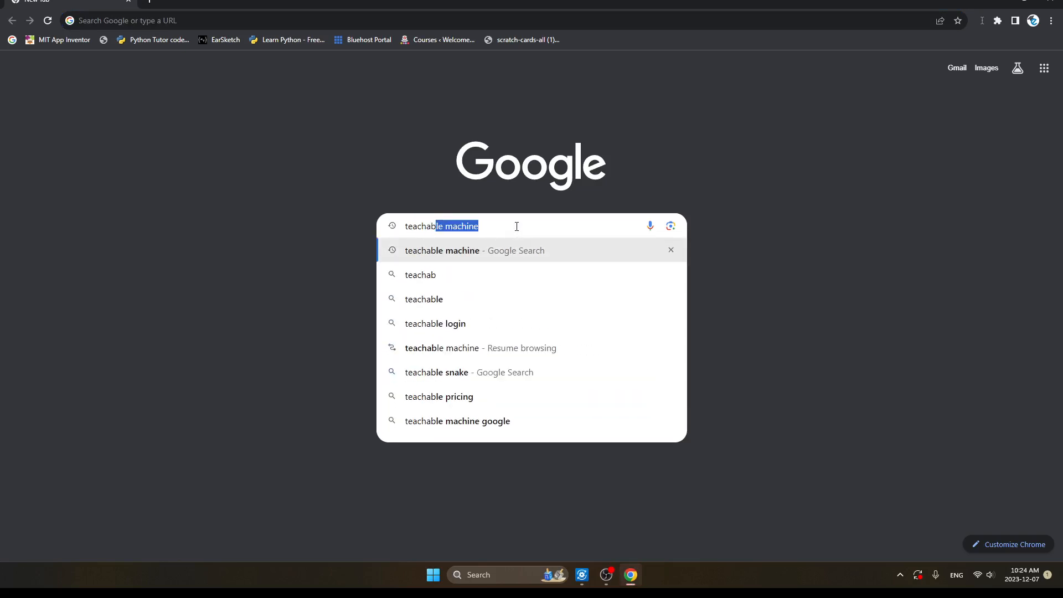
pyautogui.write('chine')
pyautogui.press('Return')
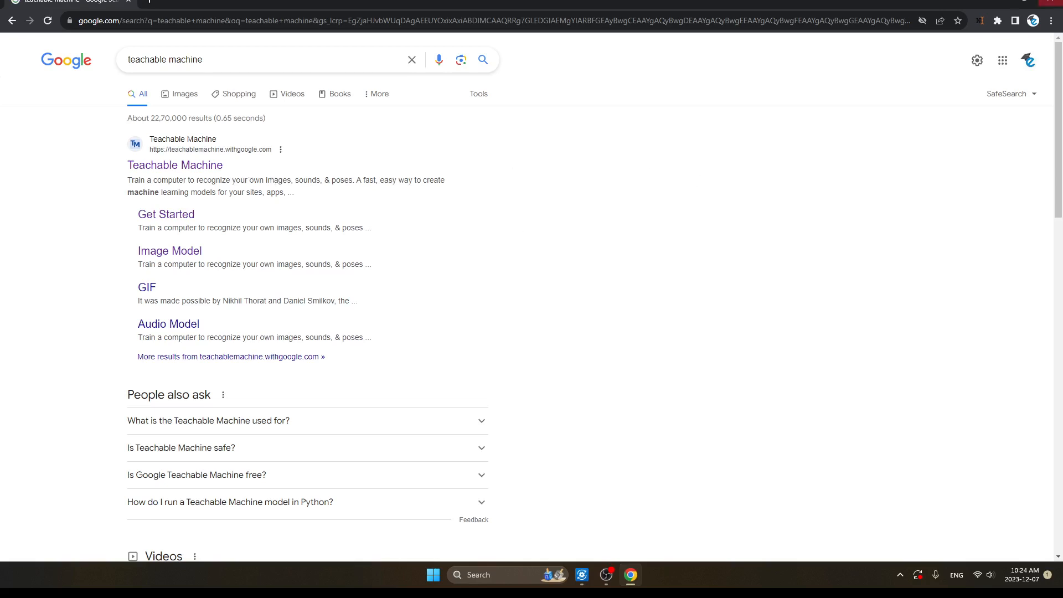
pyautogui.click(146, 166)
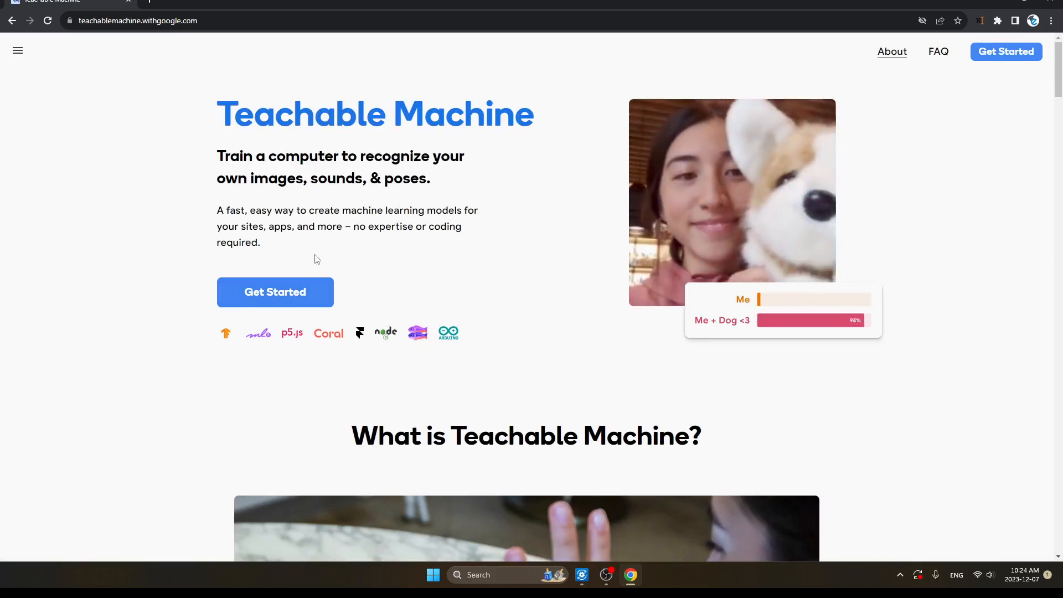
# - Get started from the Teachable Machine landing page to reach the New Project page
pyautogui.click(274, 293)
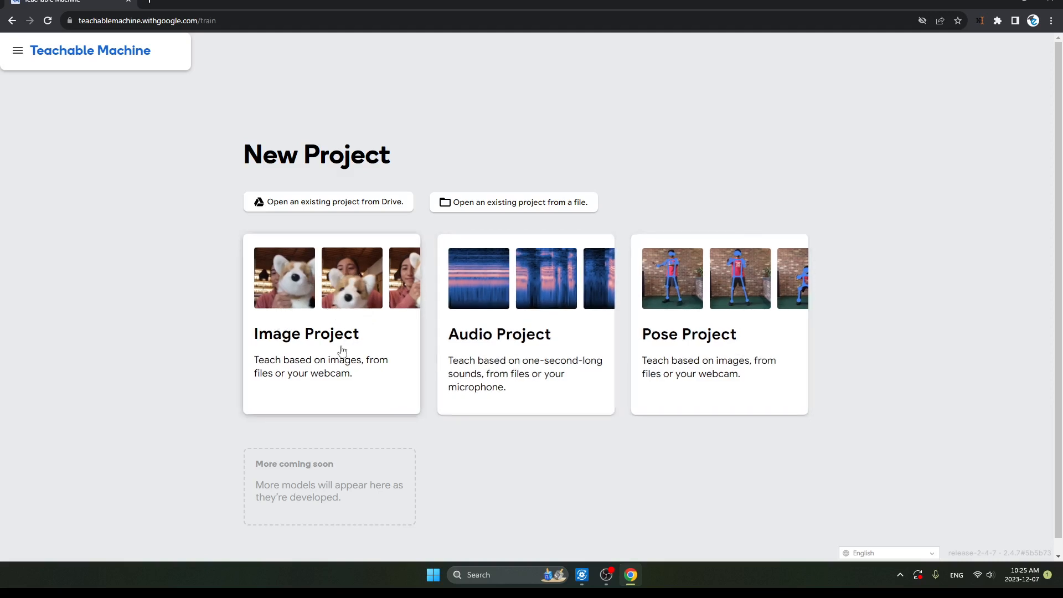
# - Start a standard image model project and add classes 3, 4 and 5
pyautogui.click(291, 326)
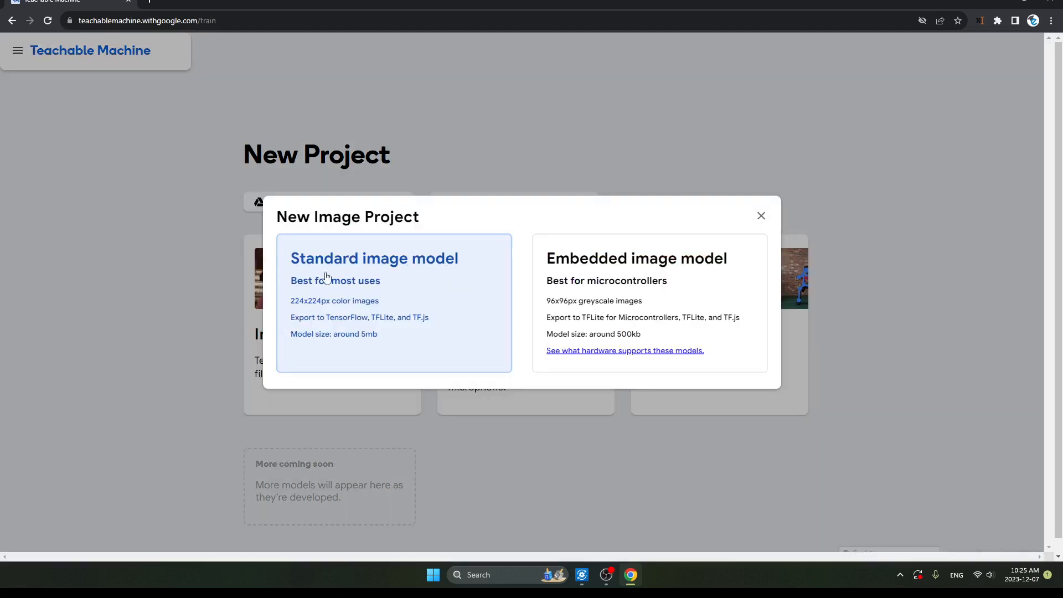
pyautogui.click(398, 284)
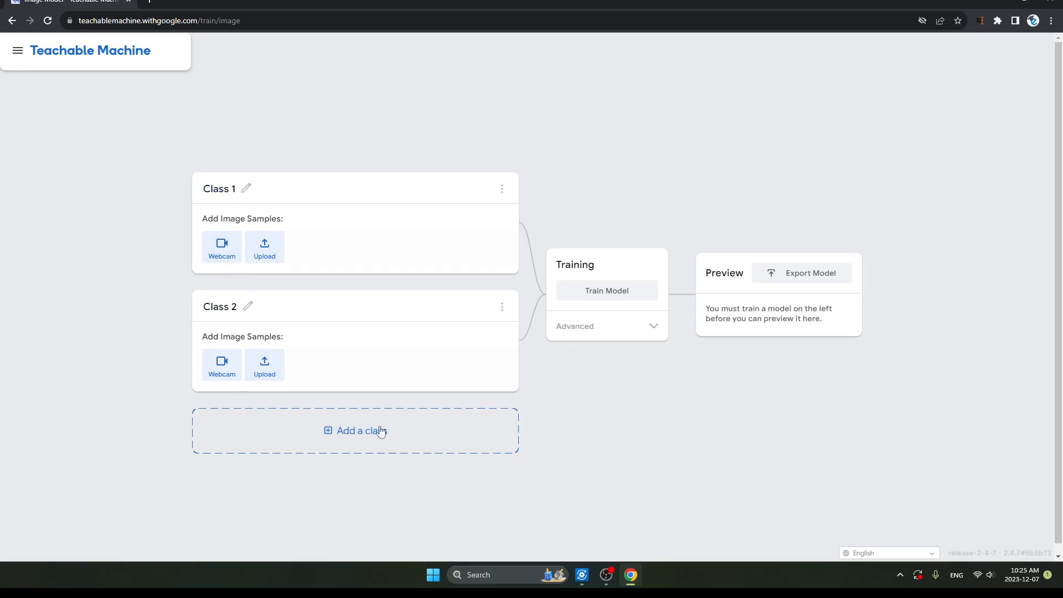
pyautogui.click(347, 433)
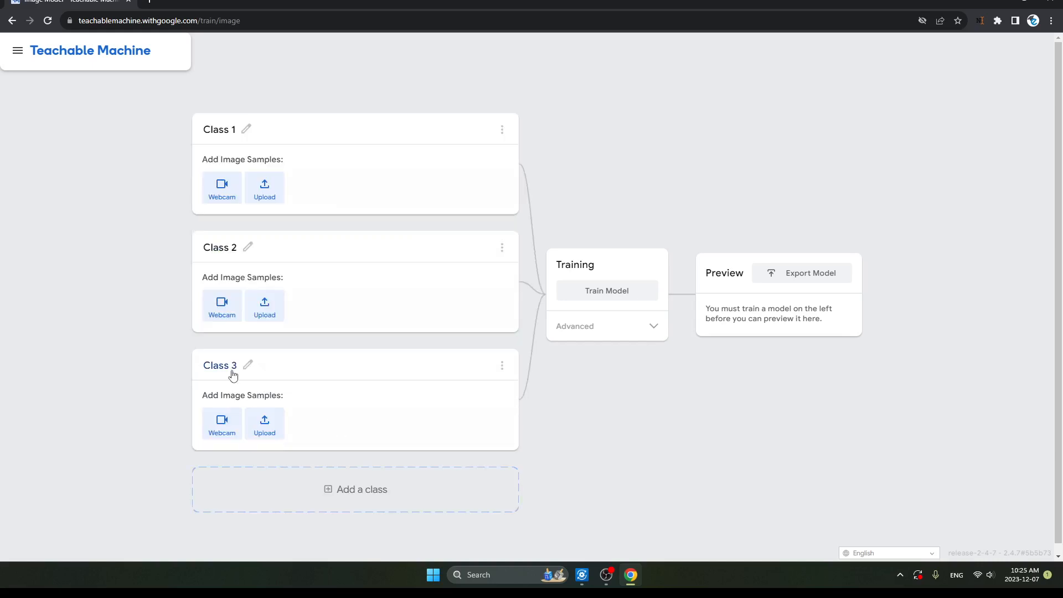
pyautogui.click(332, 486)
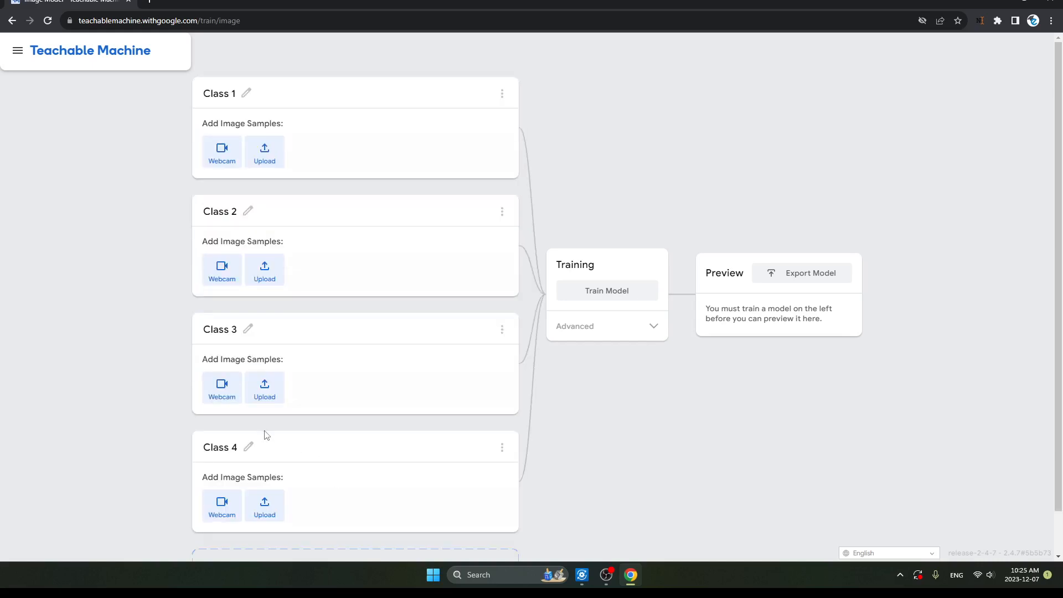
pyautogui.scroll(-2, 264, 434)
pyautogui.click(342, 525)
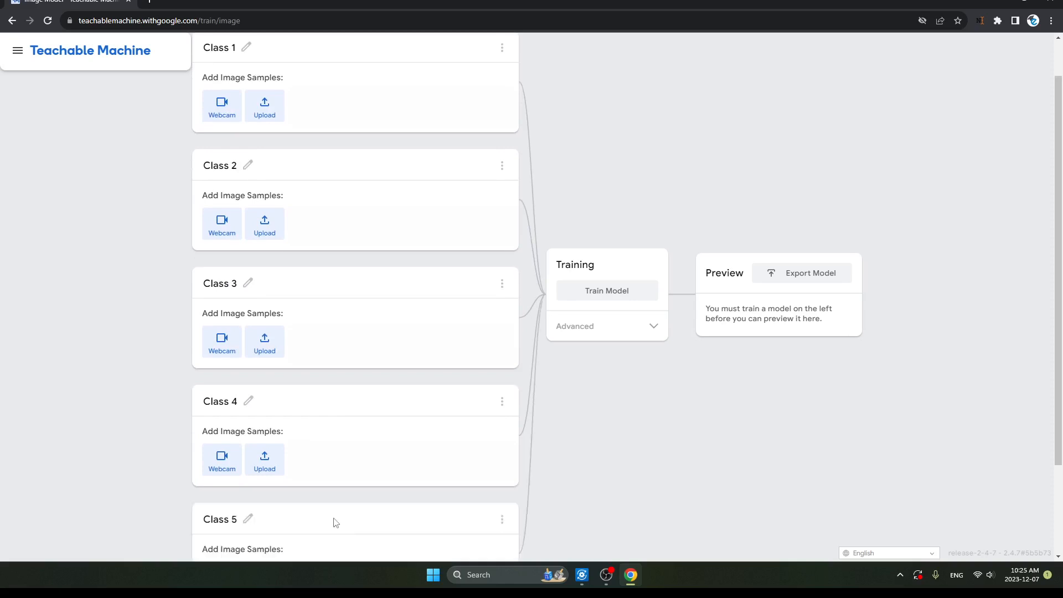
pyautogui.scroll(-2, 329, 517)
pyautogui.scroll(3, 216, 298)
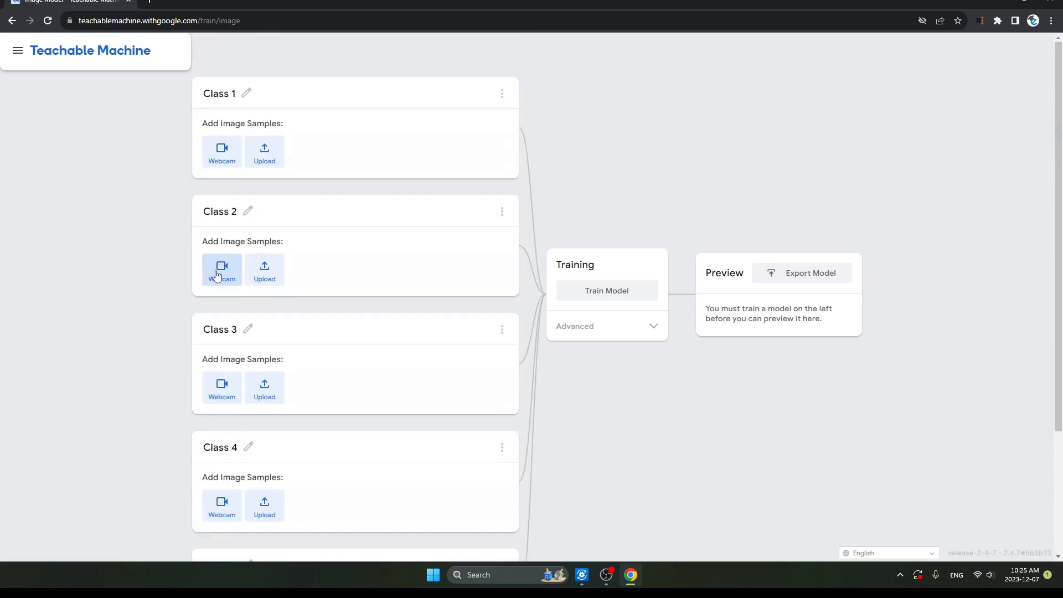
# - Rename Class 1 to dog and Class 2 to goat, fixing a mistyped name
pyautogui.doubleClick(219, 93)
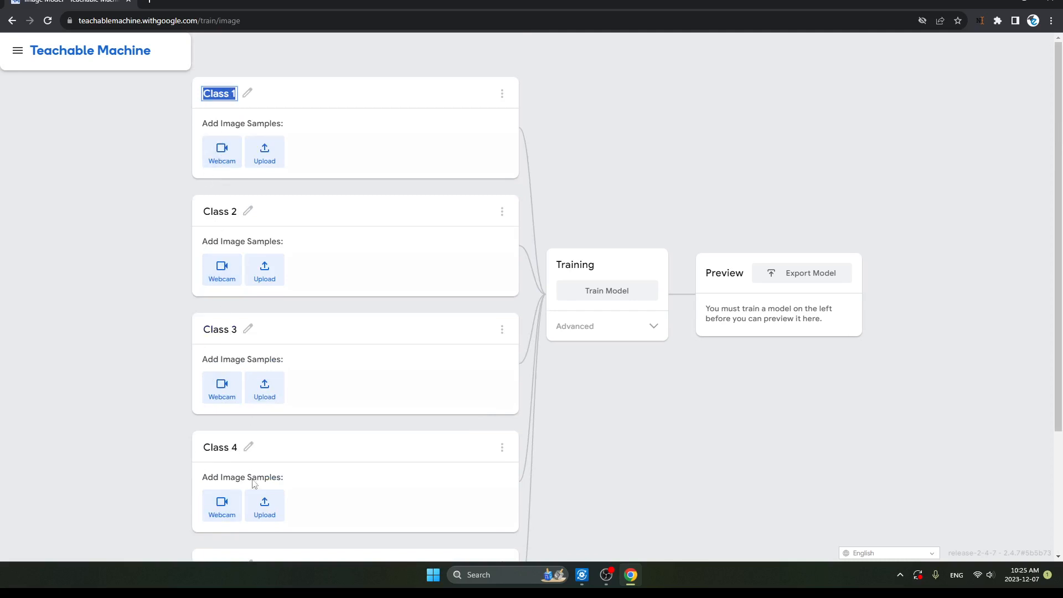
pyautogui.click(236, 93)
pyautogui.press('BackSpace')
pyautogui.press('BackSpace')
pyautogui.press('BackSpace')
pyautogui.write('dog')
pyautogui.click(223, 211)
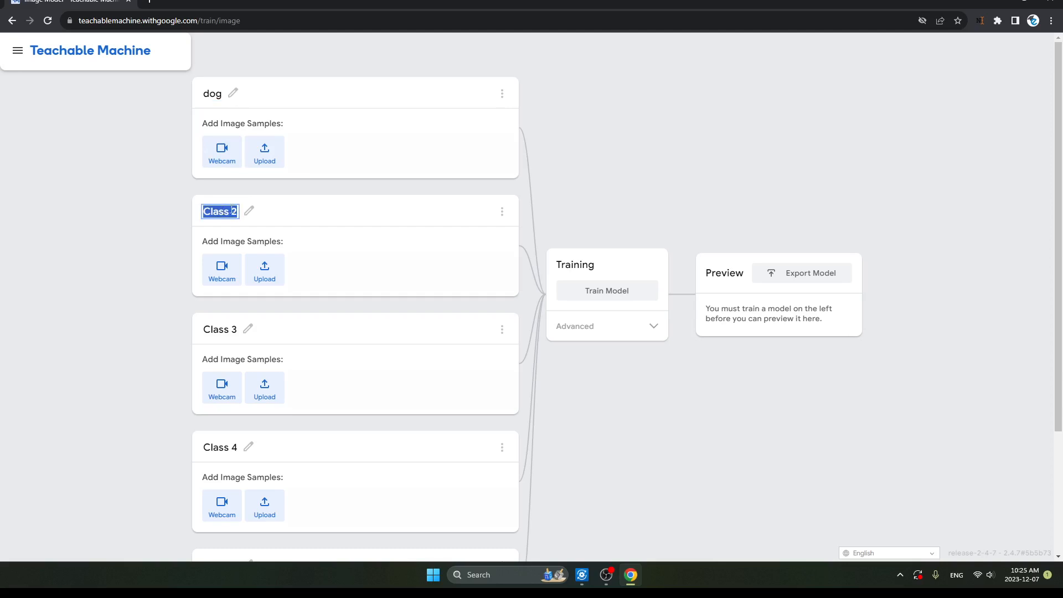
pyautogui.click(238, 211)
pyautogui.write('goaaat')
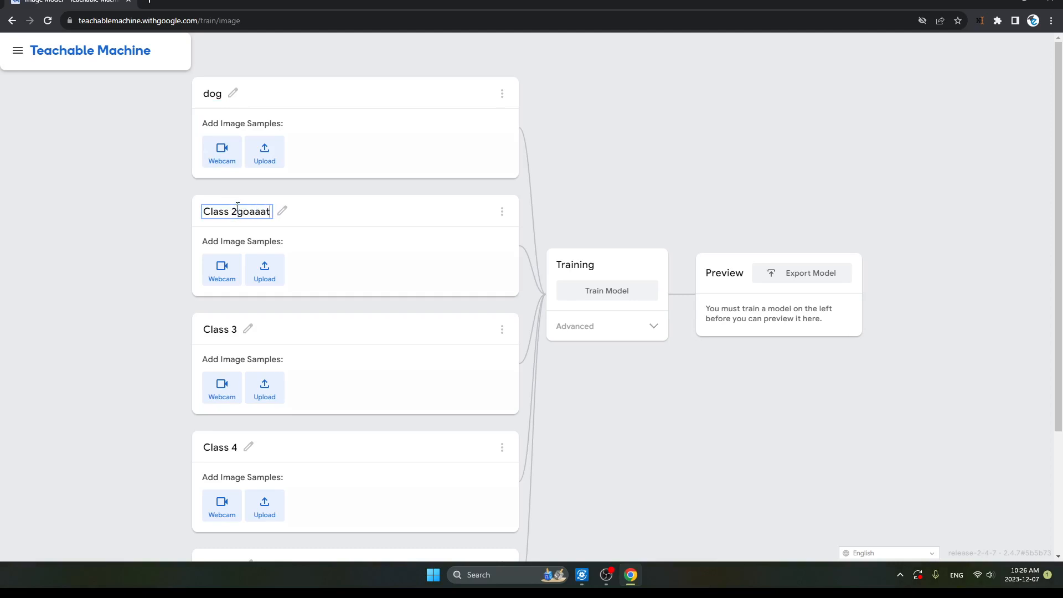
pyautogui.press('BackSpace')
pyautogui.press('BackSpace')
pyautogui.press('BackSpace')
pyautogui.press('BackSpace')
pyautogui.press('BackSpace')
pyautogui.press('BackSpace')
pyautogui.press('BackSpace')
pyautogui.press('BackSpace')
pyautogui.press('BackSpace')
pyautogui.press('BackSpace')
pyautogui.press('BackSpace')
pyautogui.press('BackSpace')
pyautogui.press('BackSpace')
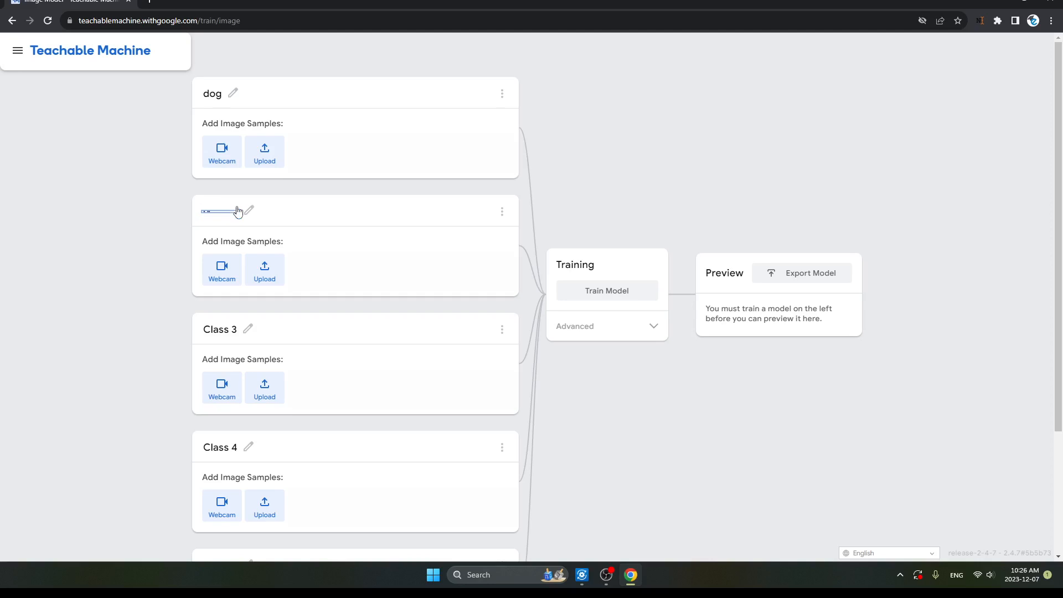
pyautogui.write('got')
pyautogui.press('BackSpace')
pyautogui.write('at')
# - Rename the remaining classes to horse, sheep and parrot
pyautogui.click(221, 330)
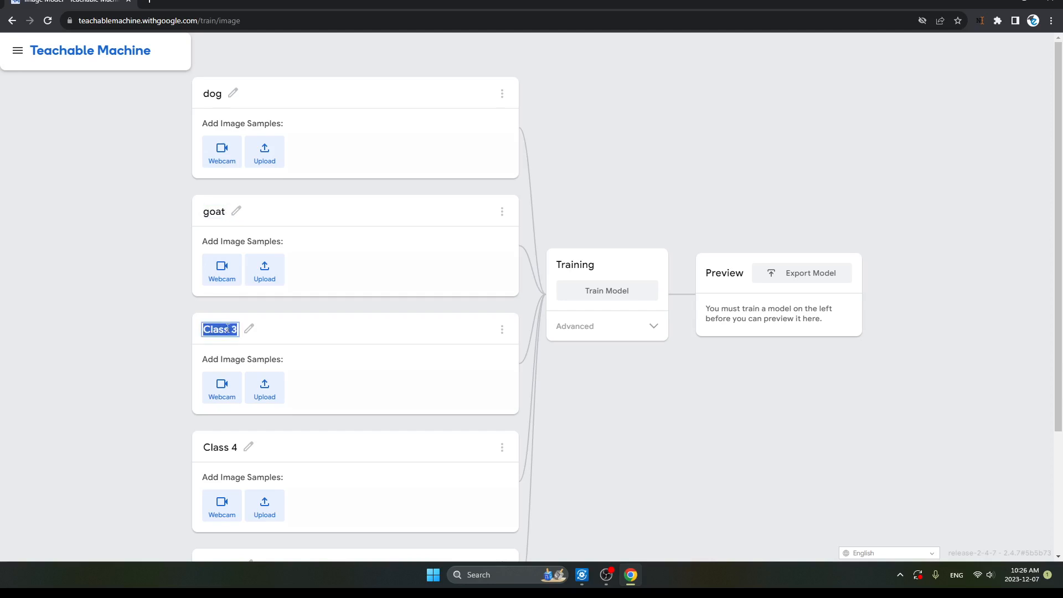
pyautogui.press('BackSpace')
pyautogui.write('horse')
pyautogui.click(233, 448)
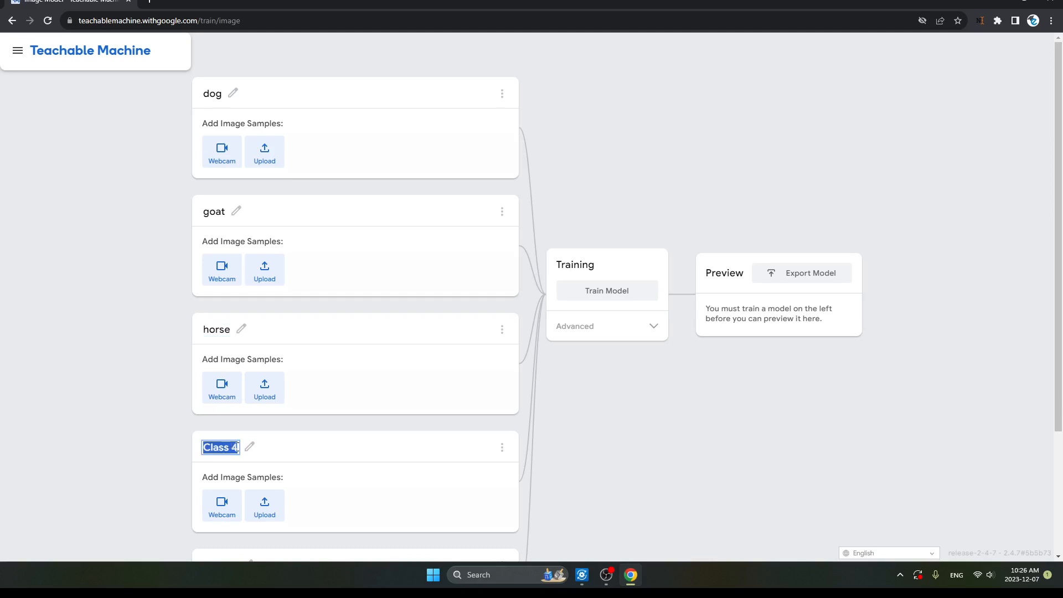
pyautogui.press('BackSpace')
pyautogui.write('sheep')
pyautogui.scroll(-2, 240, 442)
pyautogui.click(224, 435)
pyautogui.press('BackSpace')
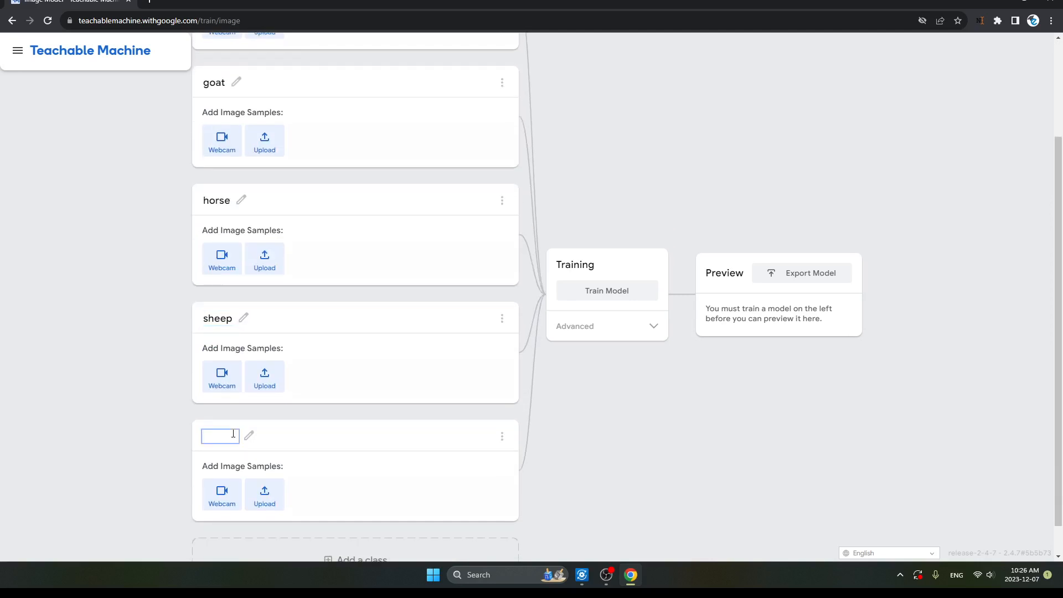
pyautogui.write('parrot')
pyautogui.scroll(3, 293, 377)
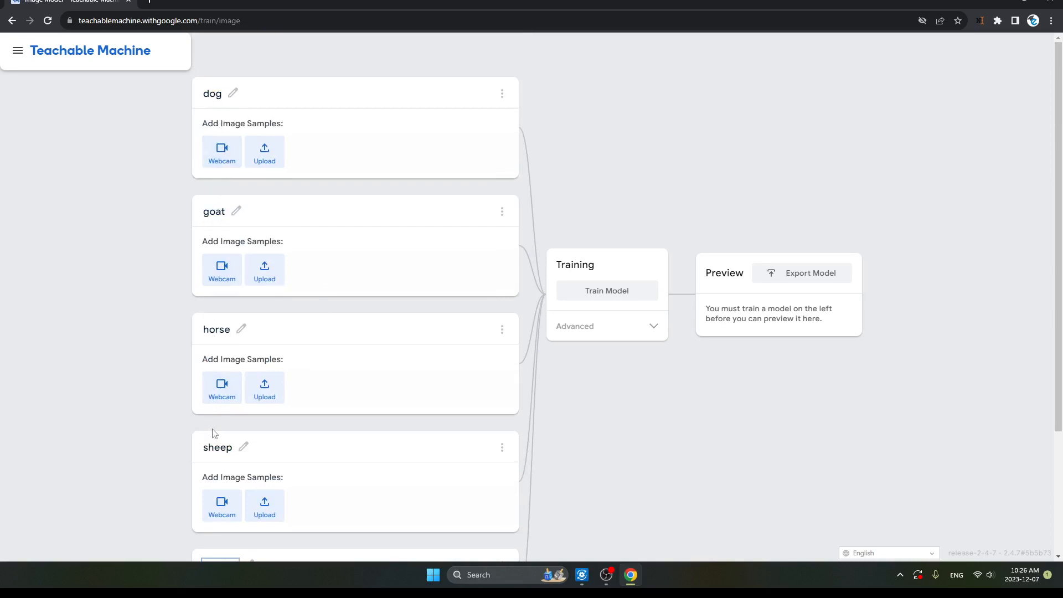
pyautogui.scroll(-2, 214, 432)
pyautogui.scroll(2, 209, 256)
# - Record 71 webcam samples of the dog picture into the dog class
pyautogui.click(221, 150)
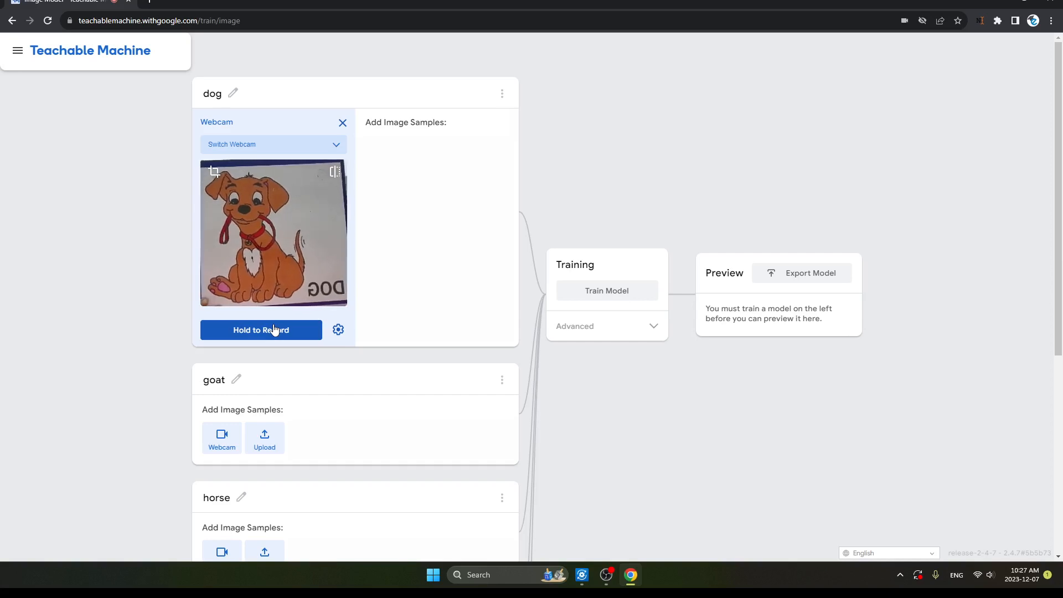
pyautogui.click(274, 330)
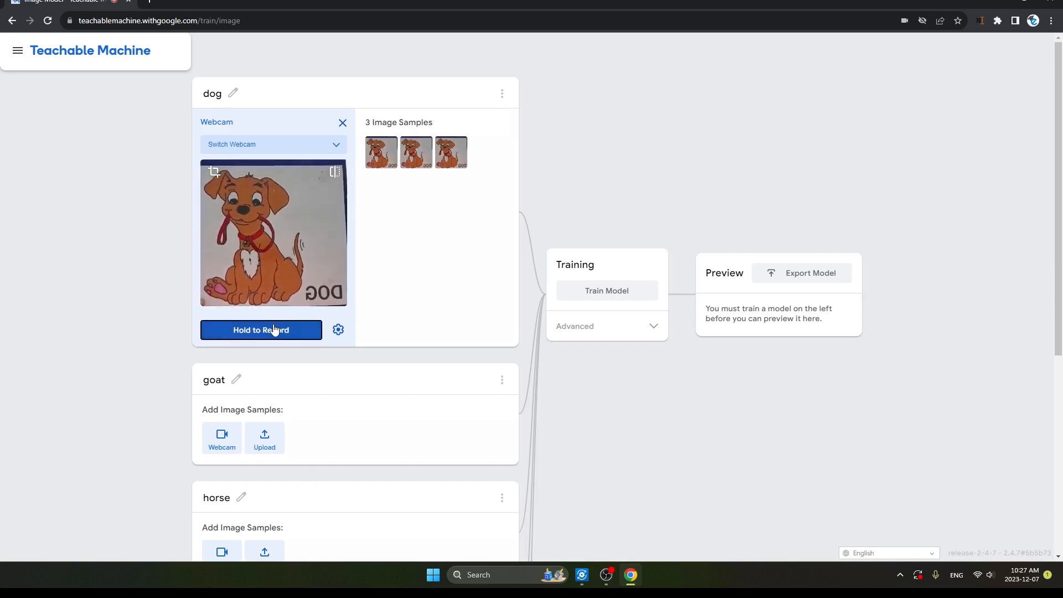
pyautogui.moveTo(269, 334); pyautogui.dragTo(269, 334)
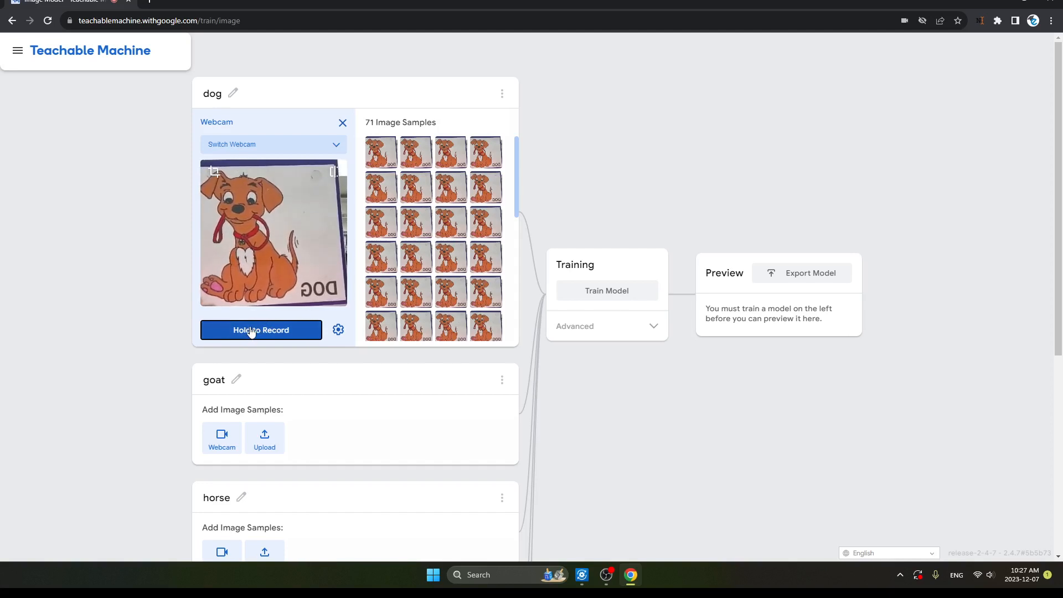
pyautogui.scroll(-3, 259, 327)
pyautogui.scroll(-5, 260, 326)
pyautogui.scroll(4, 261, 299)
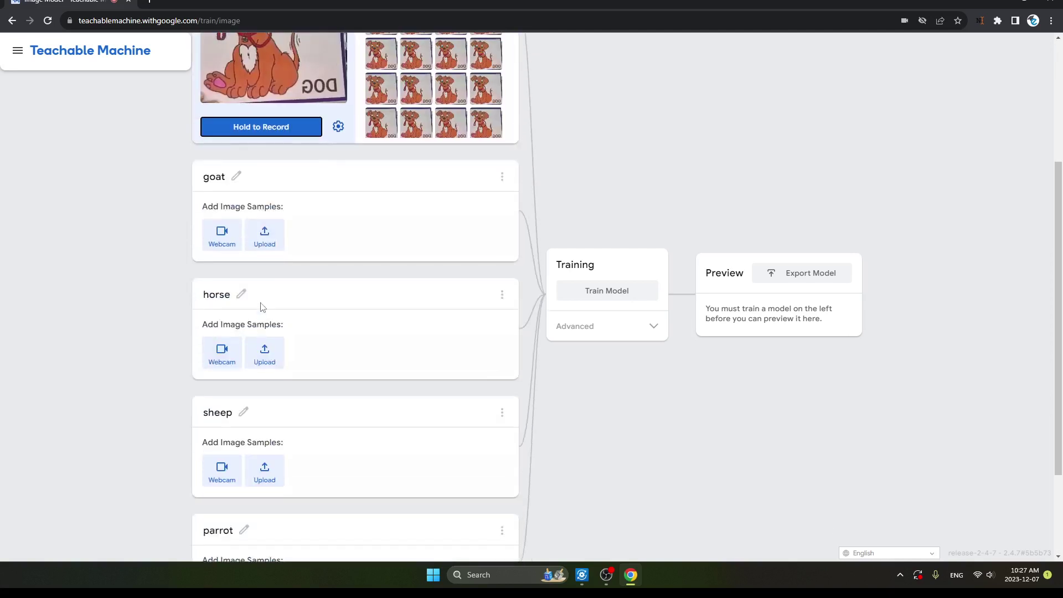
# - Record 73 webcam samples of the goat picture into the goat class
pyautogui.click(223, 241)
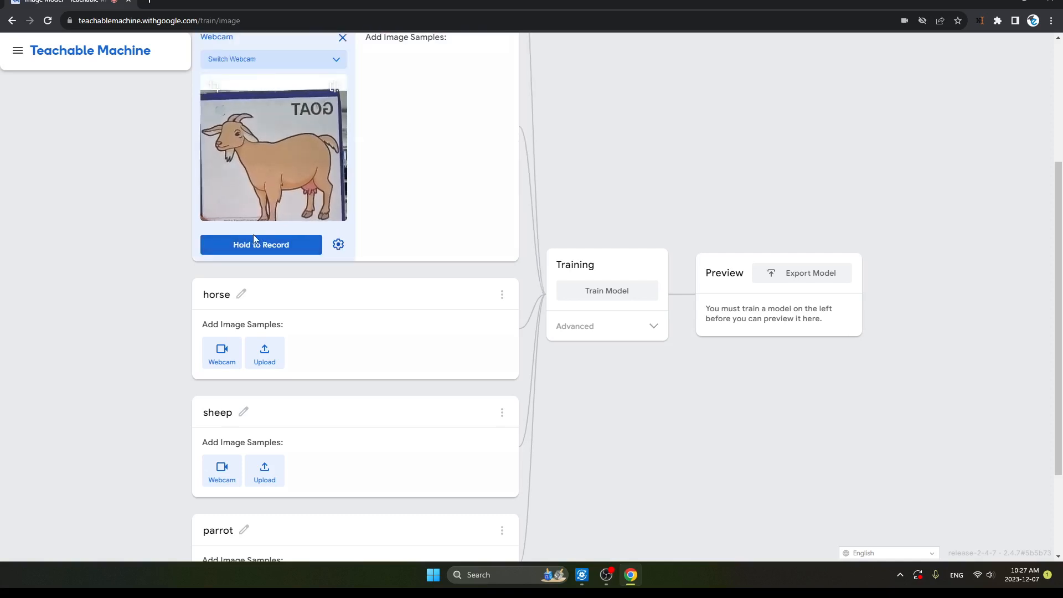
pyautogui.moveTo(252, 246); pyautogui.dragTo(252, 248)
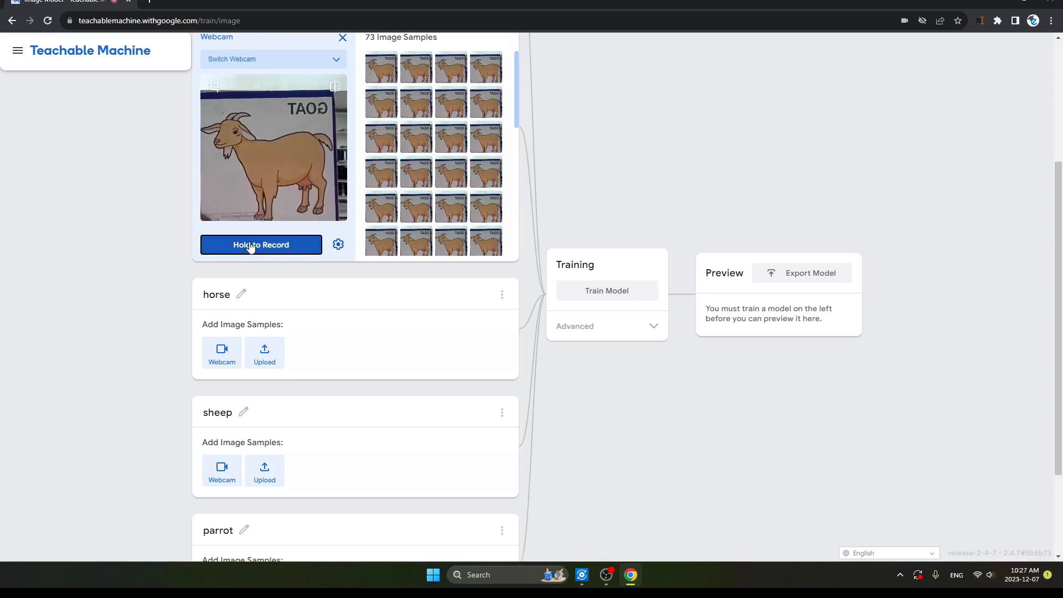
pyautogui.scroll(-2, 251, 247)
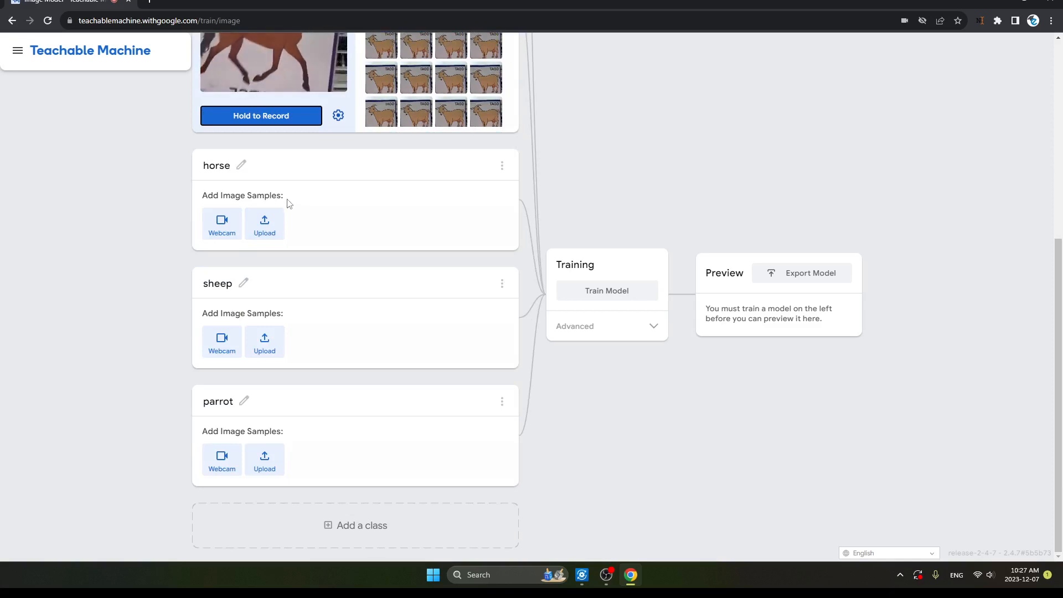
# - Record webcam samples of the horse picture in two bursts, reaching 72
pyautogui.click(221, 221)
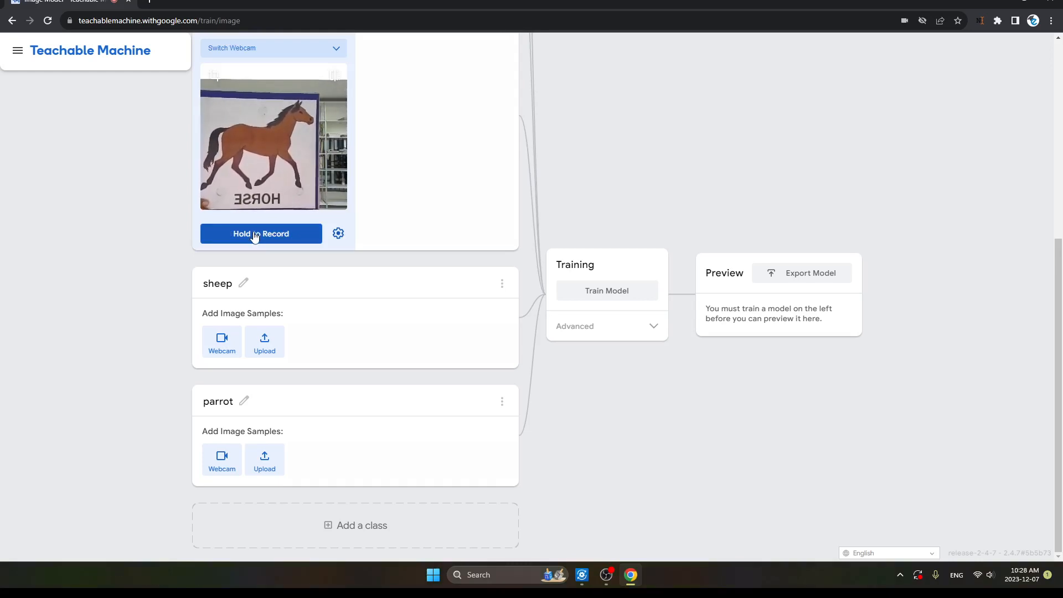
pyautogui.moveTo(255, 236); pyautogui.dragTo(255, 236)
pyautogui.scroll(3, 256, 235)
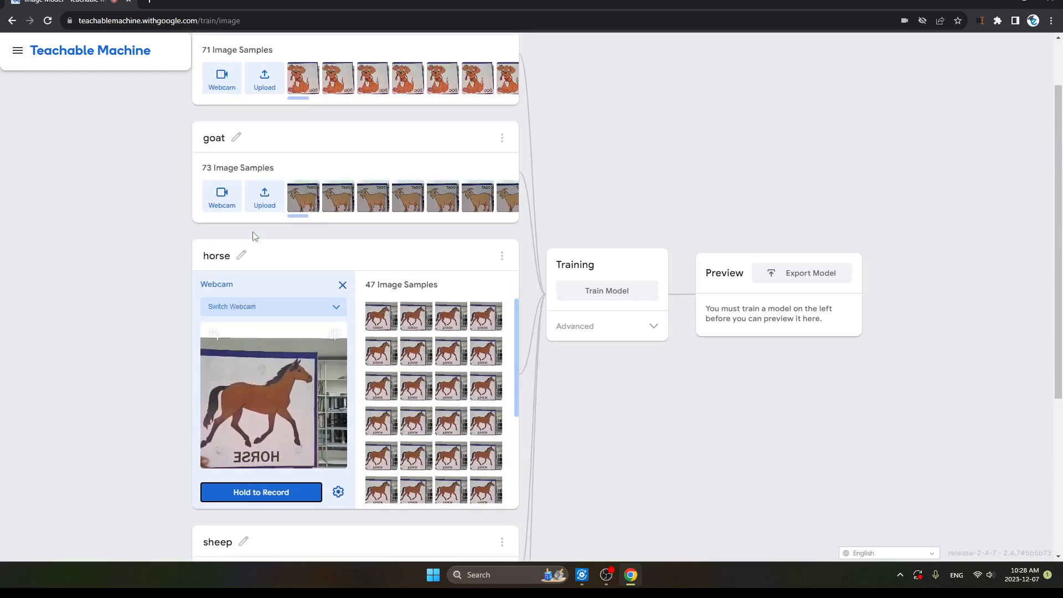
pyautogui.moveTo(254, 491); pyautogui.dragTo(253, 494)
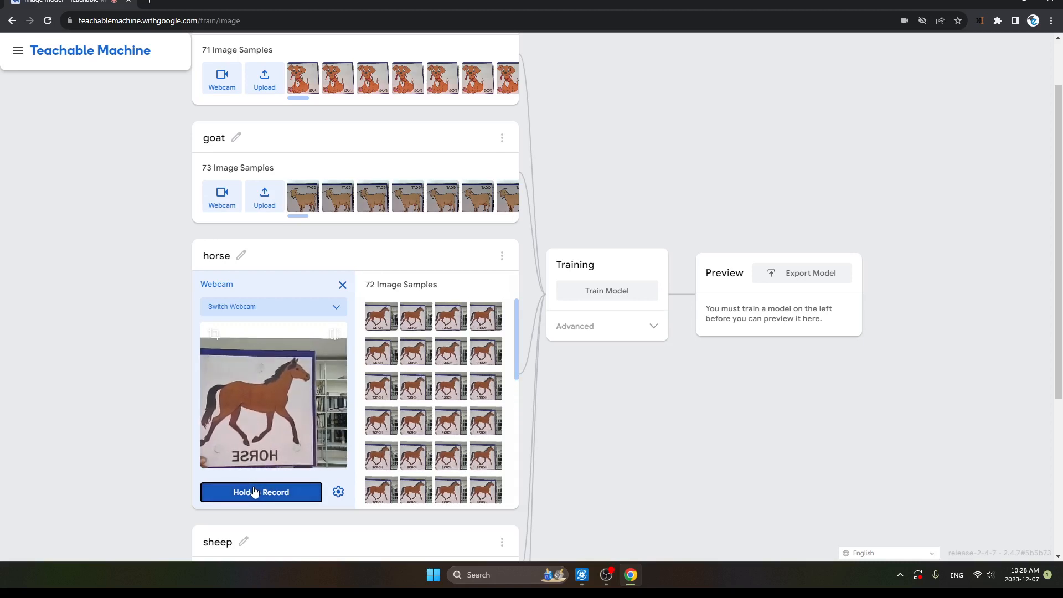
pyautogui.scroll(-3, 253, 491)
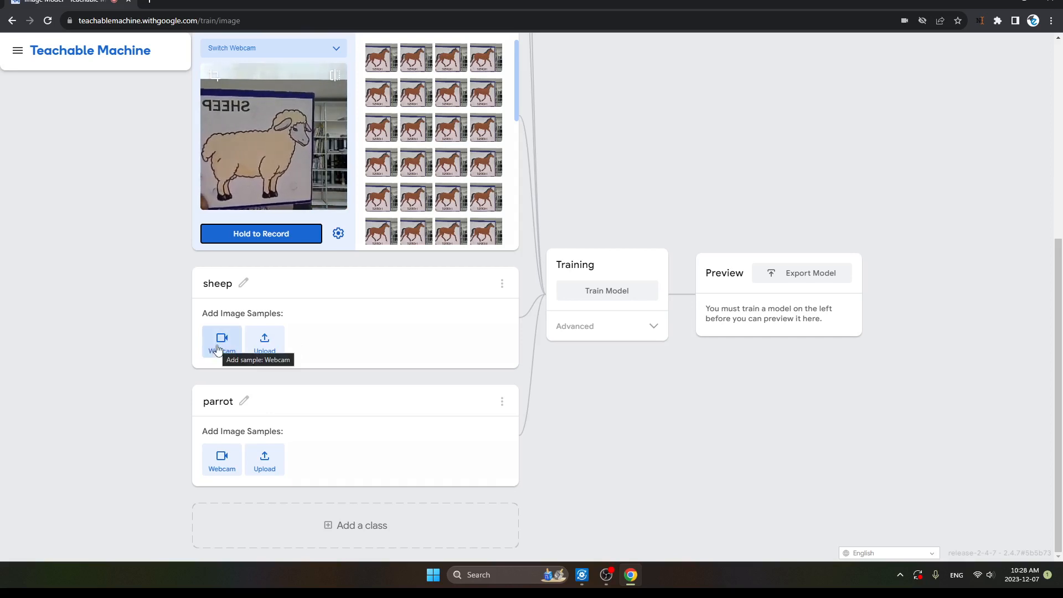
# - Record 75 webcam samples of the sheep picture into the sheep class
pyautogui.click(222, 341)
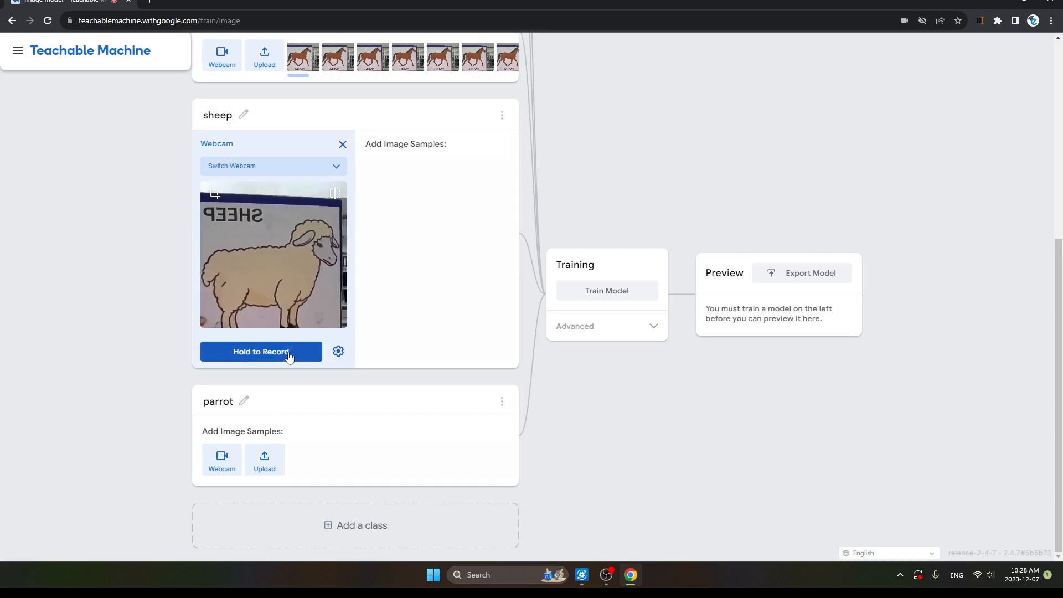
pyautogui.moveTo(289, 353); pyautogui.dragTo(288, 355)
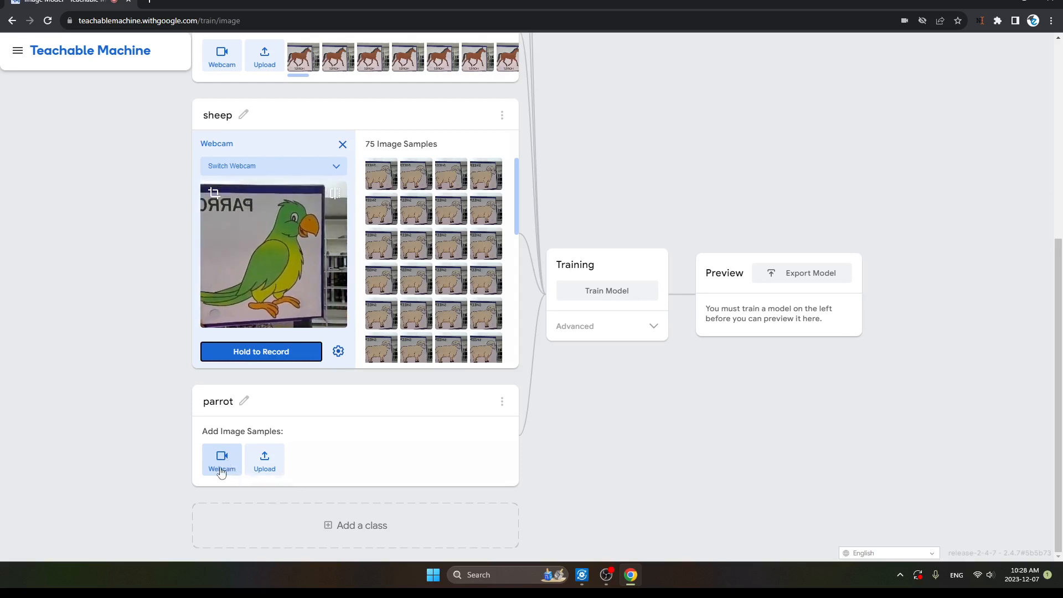
# - Record 76 webcam samples of the parrot picture into the parrot class
pyautogui.click(222, 460)
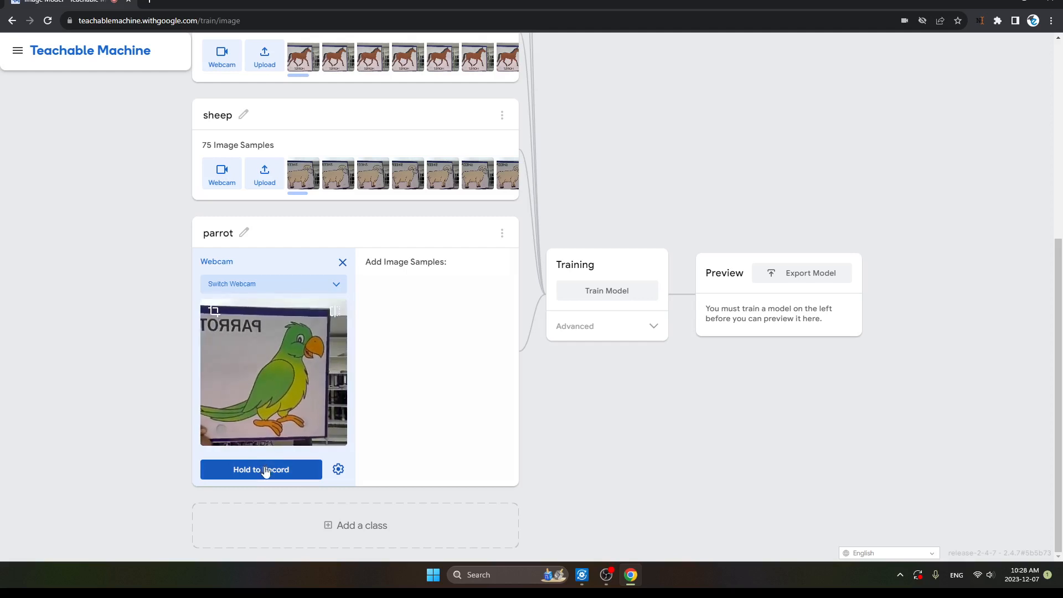
pyautogui.moveTo(264, 470); pyautogui.dragTo(264, 470)
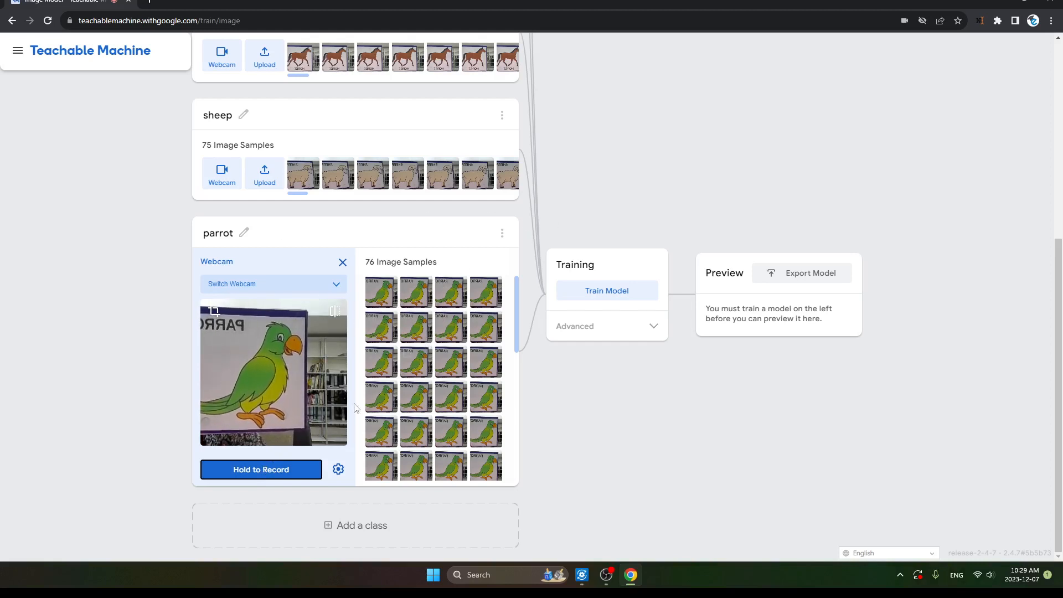
pyautogui.scroll(5, 334, 220)
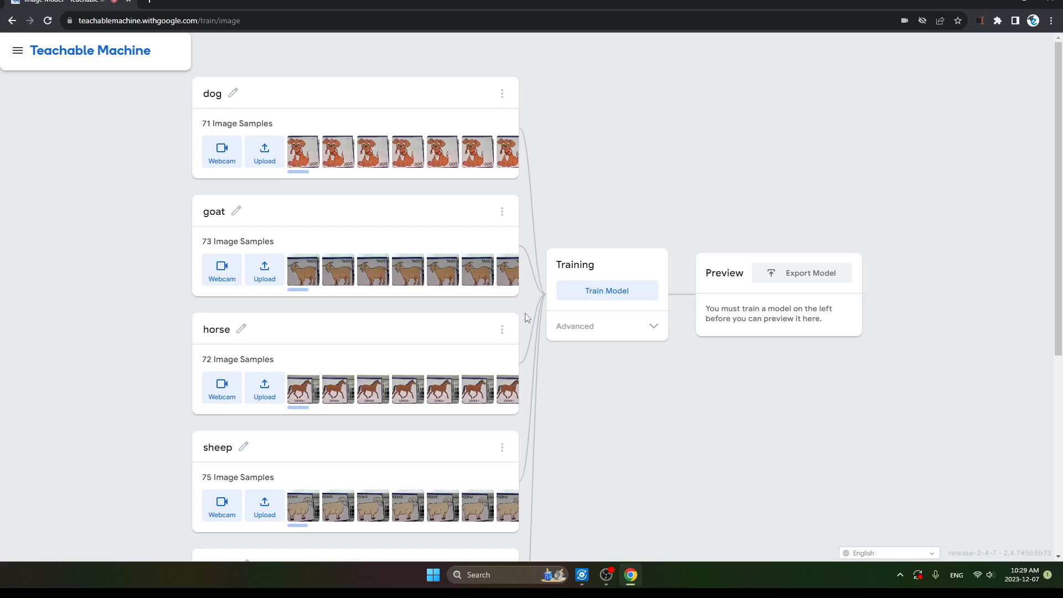
# - Train the model on the five animal classes and watch its live webcam predictions
pyautogui.click(607, 293)
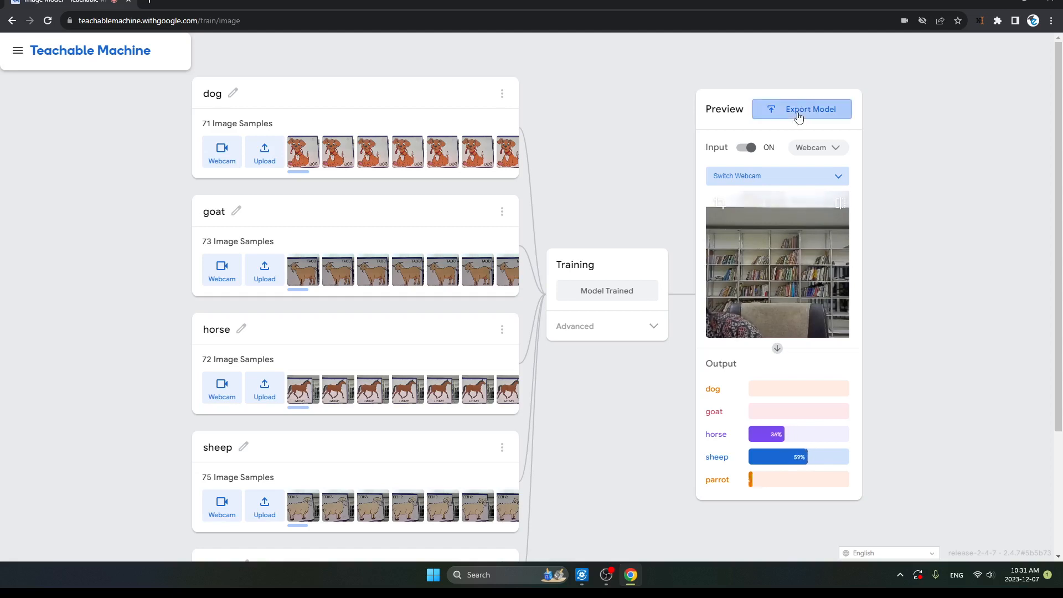
# - Start uploading the trained model to get a shareable TensorFlow.js link
pyautogui.click(798, 112)
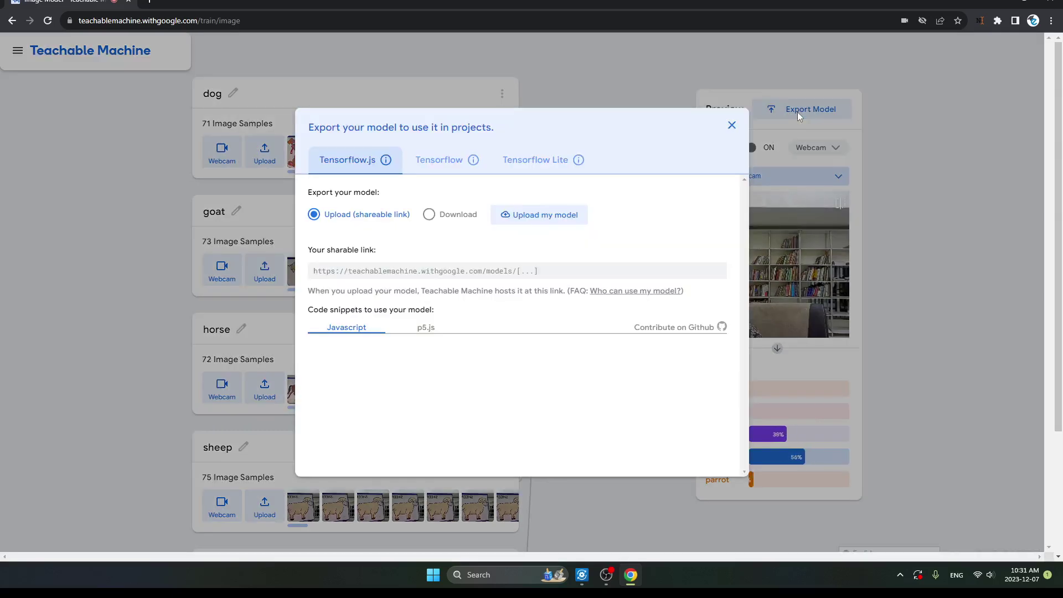
pyautogui.click(525, 218)
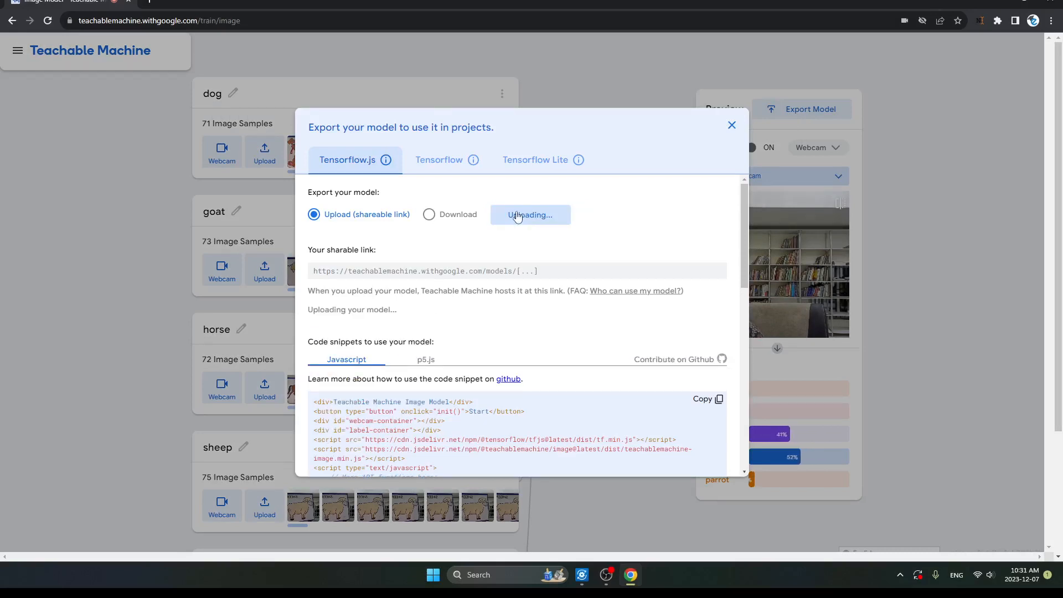
# - Start cloud conversions for the Keras TensorFlow model and the floating-point TensorFlow Lite model
pyautogui.click(448, 160)
pyautogui.click(487, 215)
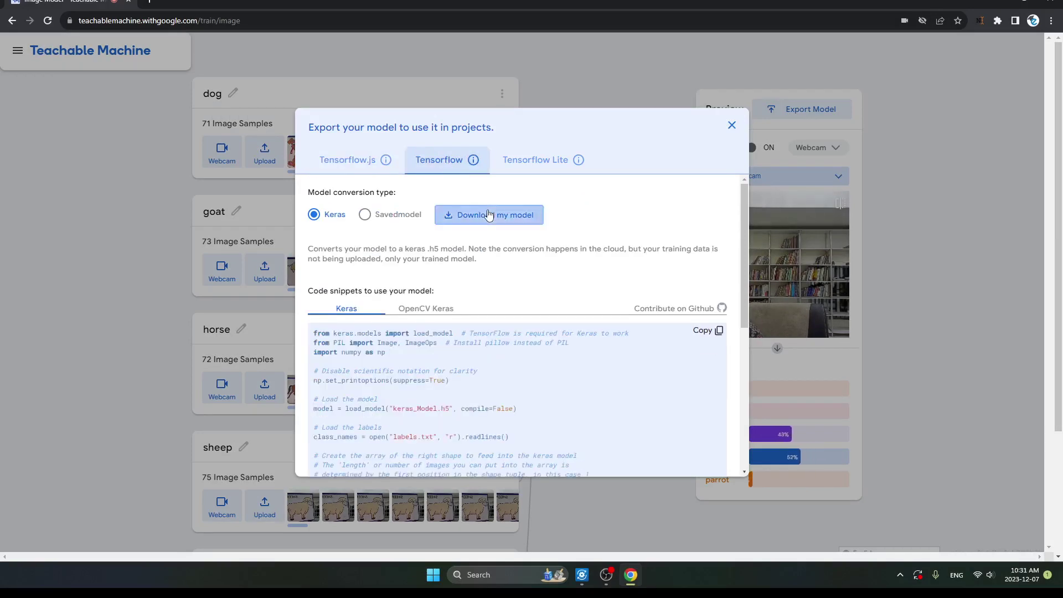
pyautogui.click(529, 163)
pyautogui.click(541, 216)
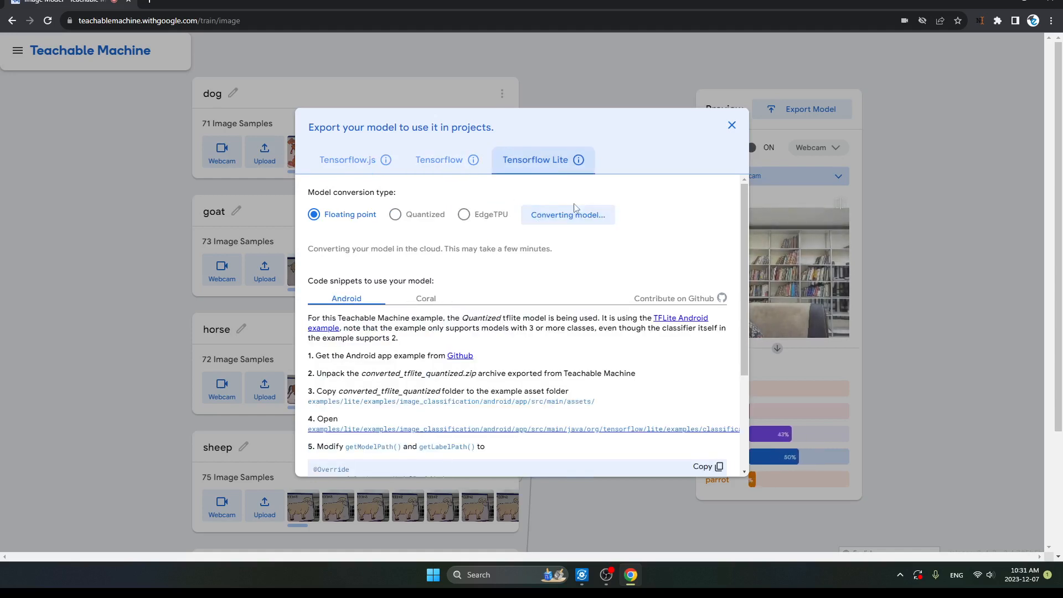